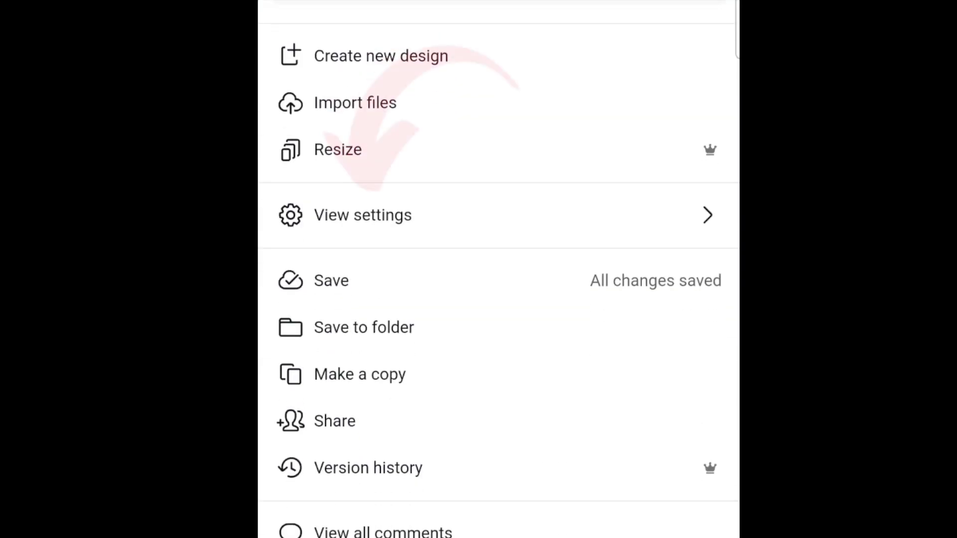
Step: Apply a 12-column guide layout across the Canva page from the view settings
click(363, 214)
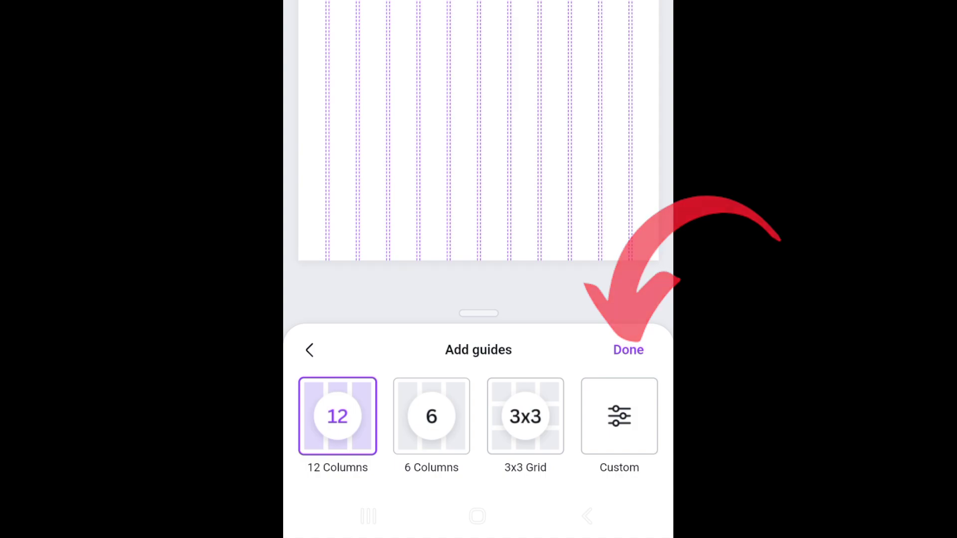
click(628, 350)
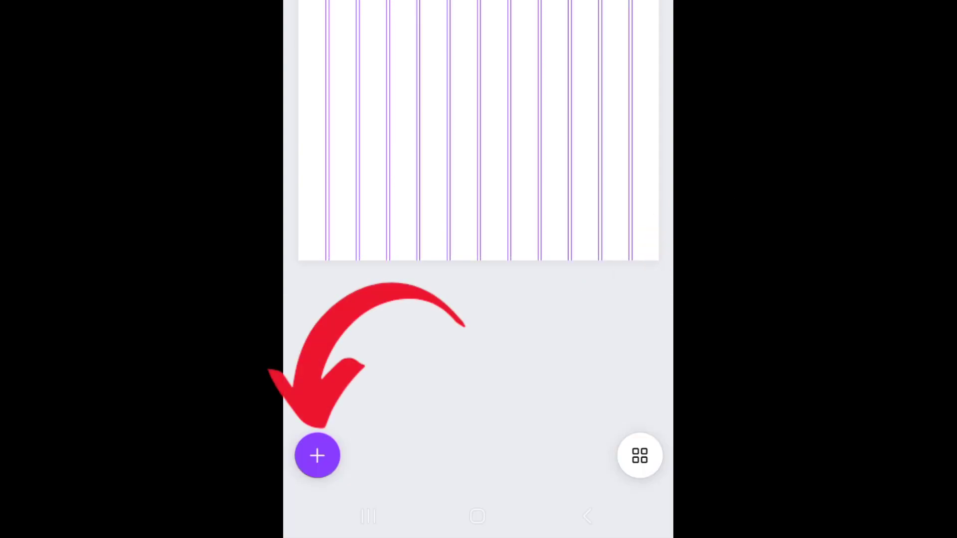
Step: Add a square from the elements library, enlarge it and centre it on the page
click(317, 456)
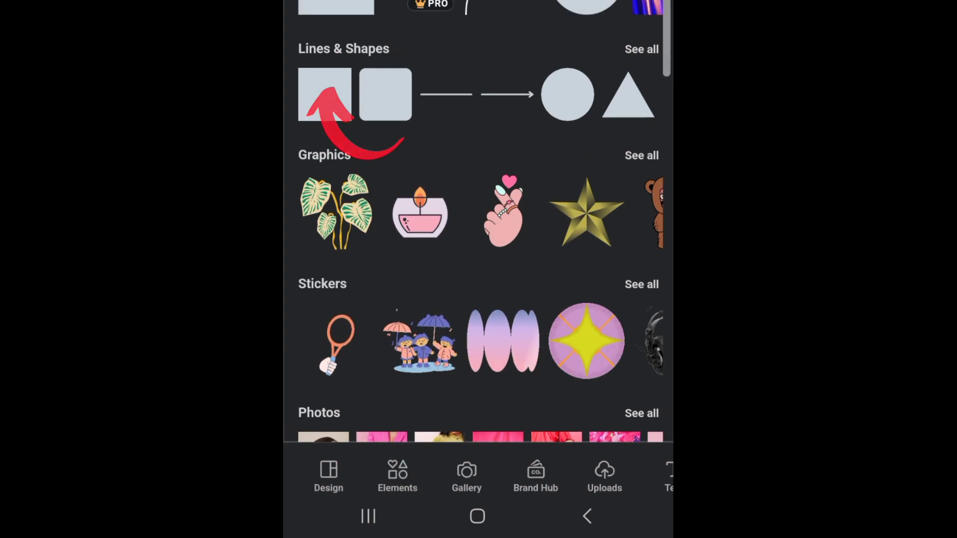
click(325, 95)
mouse_move(527, 221)
mouse_down()
mouse_move(571, 286)
mouse_move(607, 298)
mouse_up()
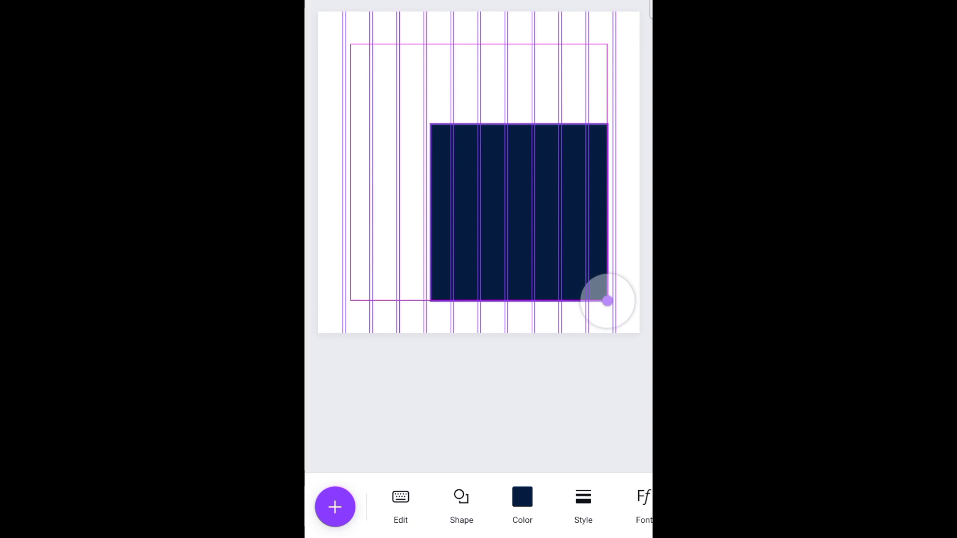
drag(520, 213, 479, 173)
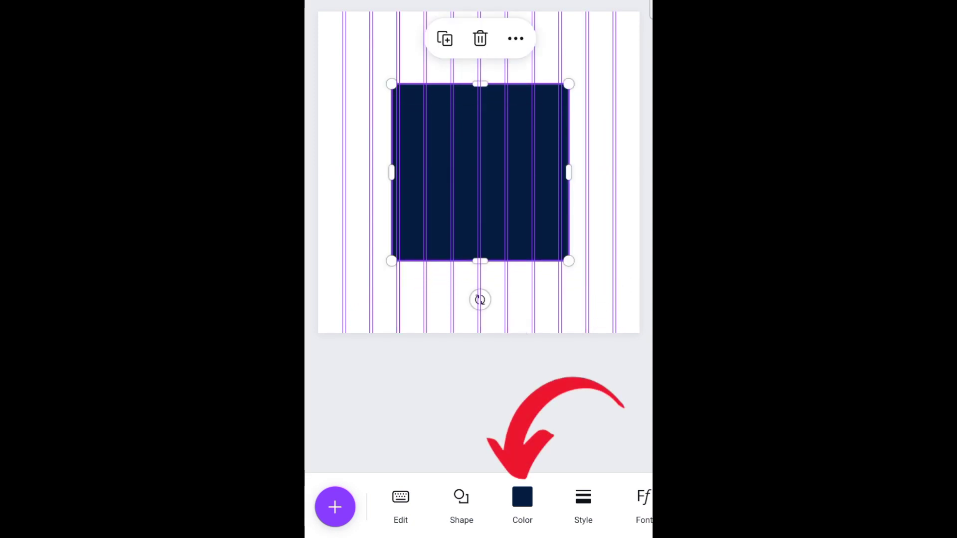
Step: Fill the square with the red-to-orange gradient swatch
click(523, 505)
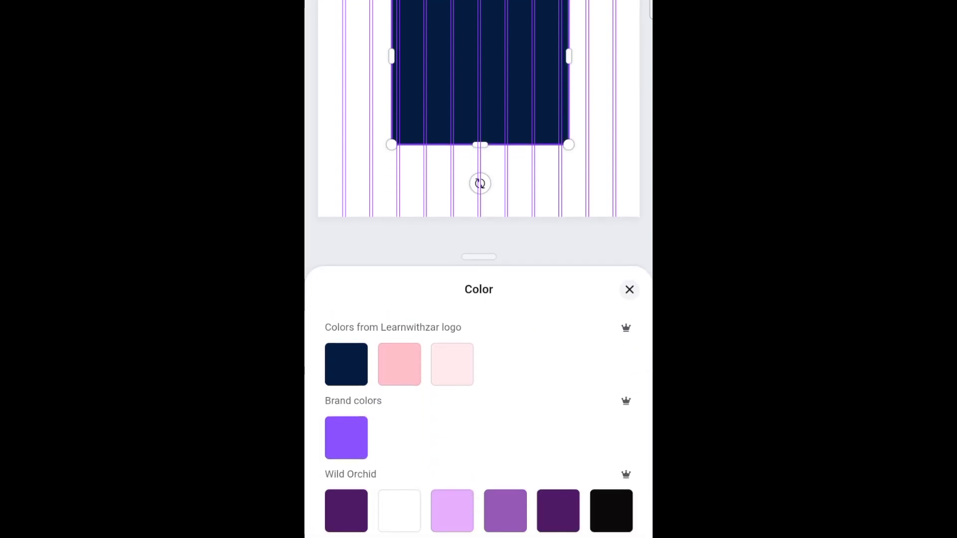
scroll(480, 426, down, 10)
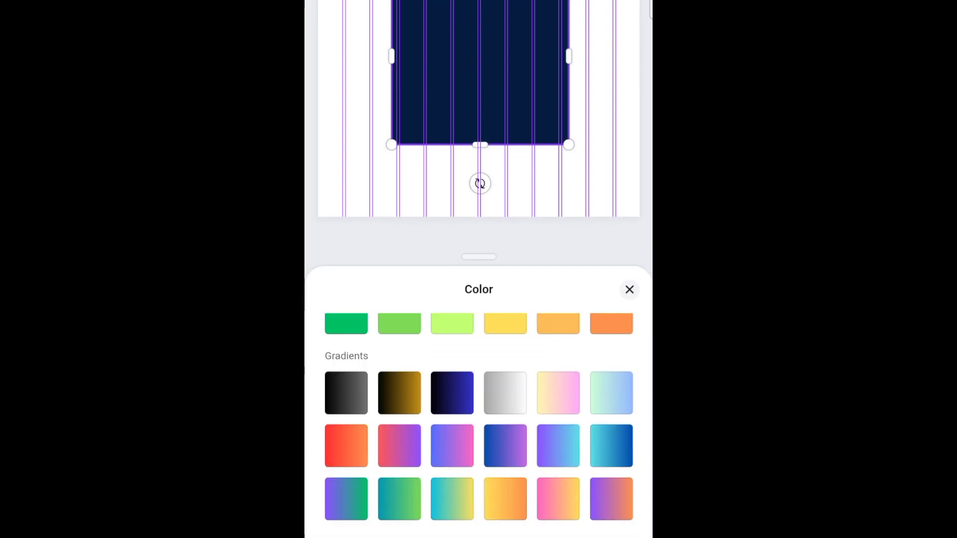
click(346, 446)
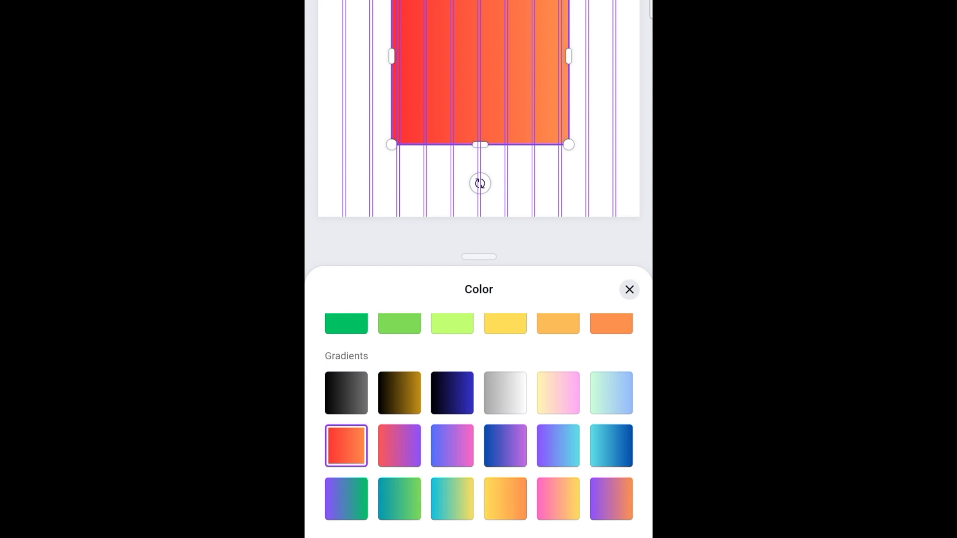
click(629, 289)
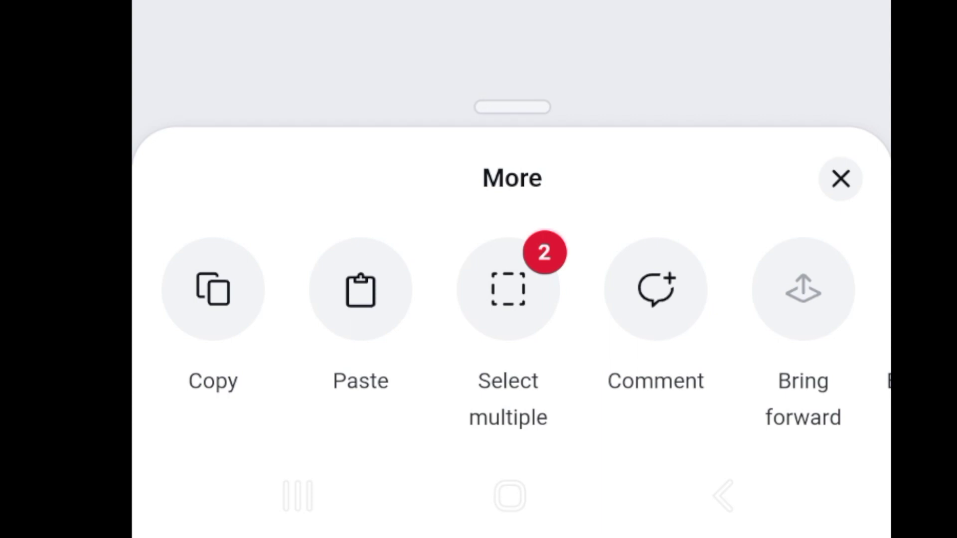
drag(748, 289, 300, 290)
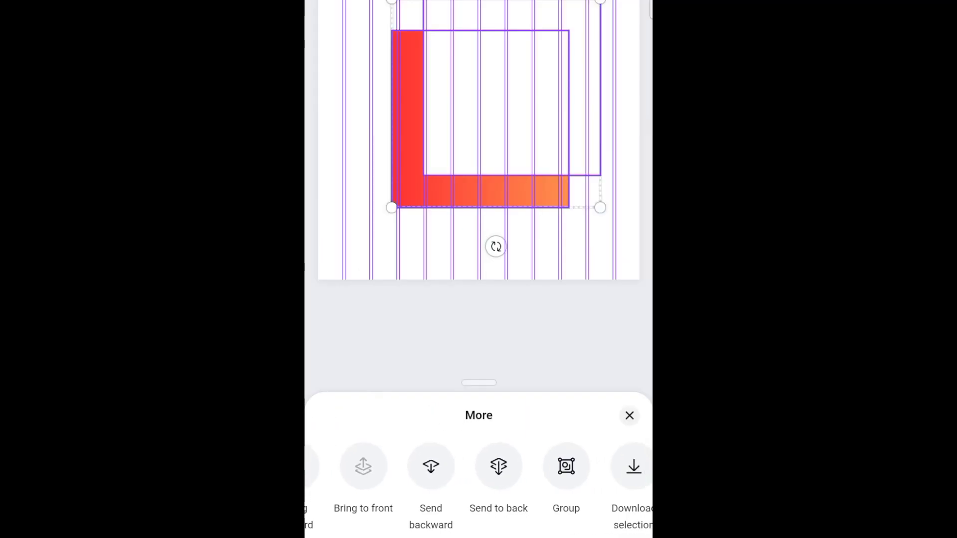
Step: Group the L shape's two parts and rotate the group about 45° into a V
click(566, 466)
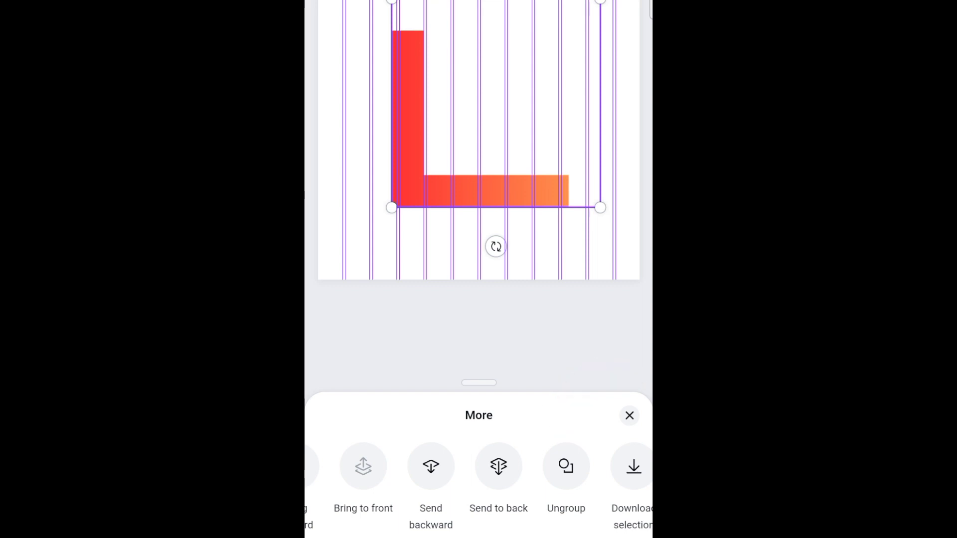
mouse_move(496, 246)
mouse_down()
mouse_move(577, 220)
mouse_move(593, 202)
mouse_up()
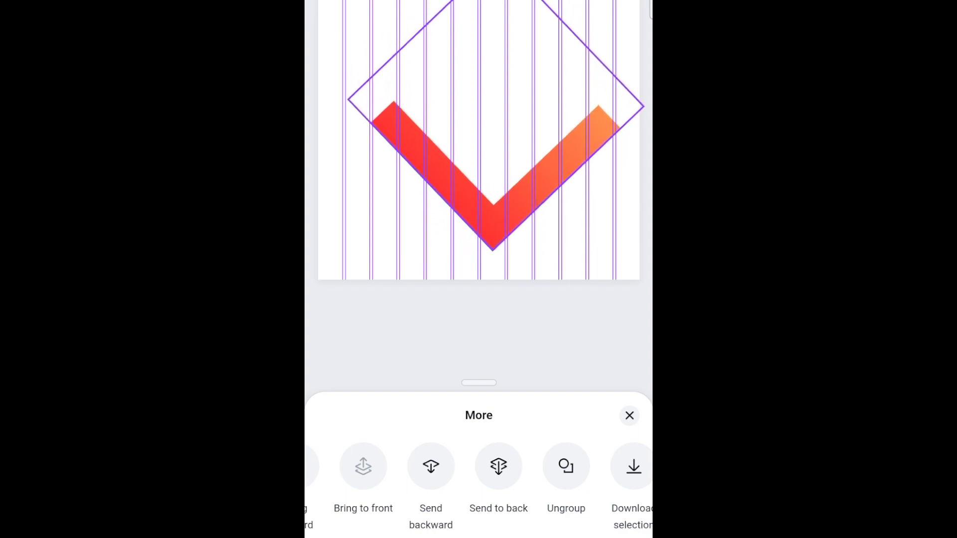
click(596, 206)
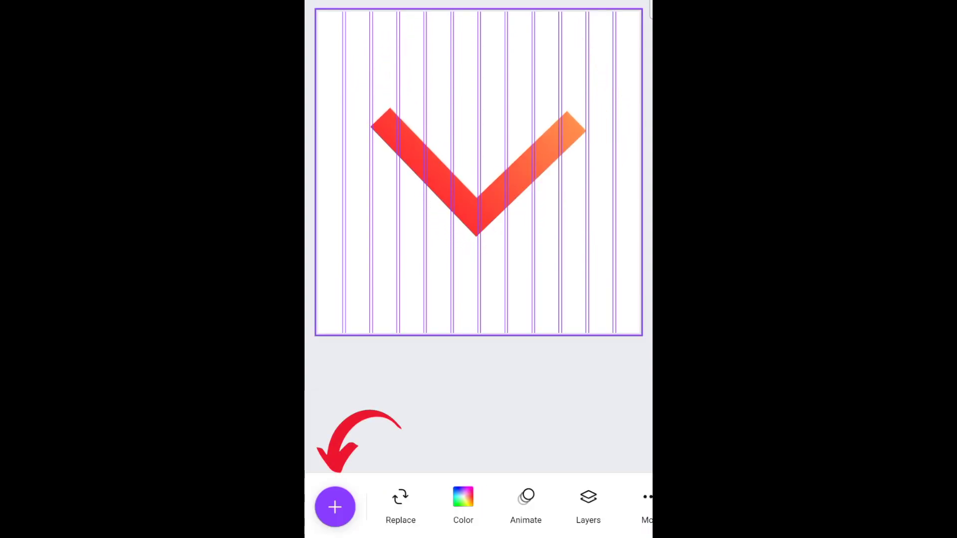
Step: Add a navy square onto the V and stretch it into a tall, narrow upright bar
click(335, 507)
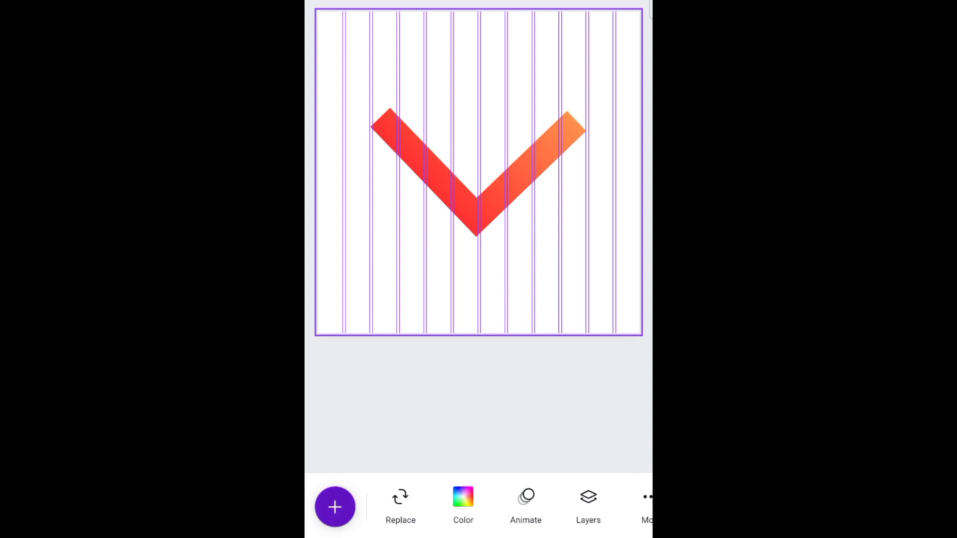
click(351, 64)
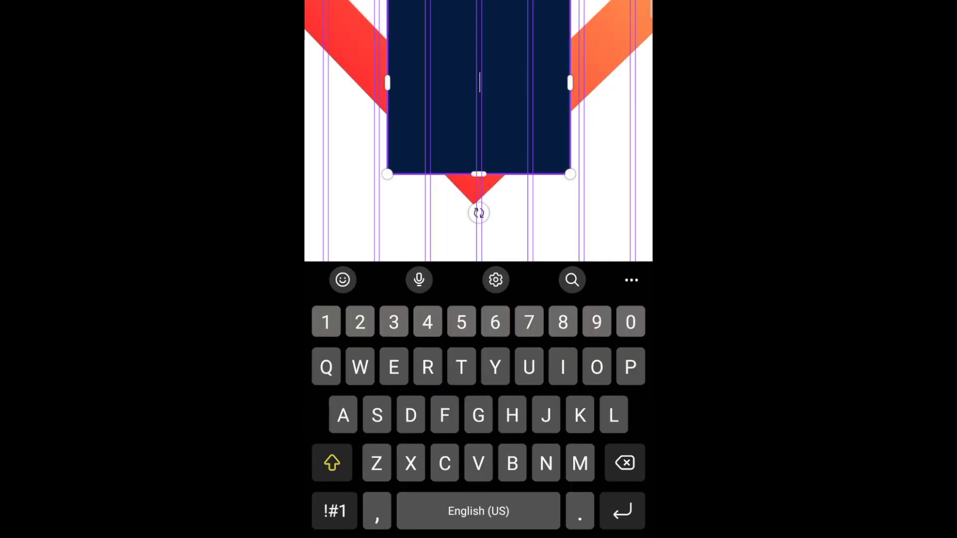
drag(479, 172, 480, 202)
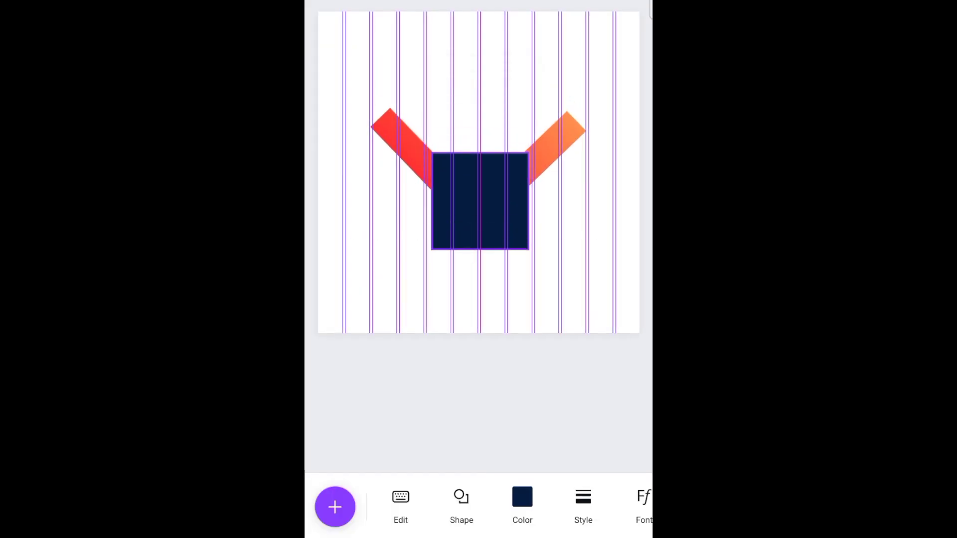
drag(479, 154, 479, 110)
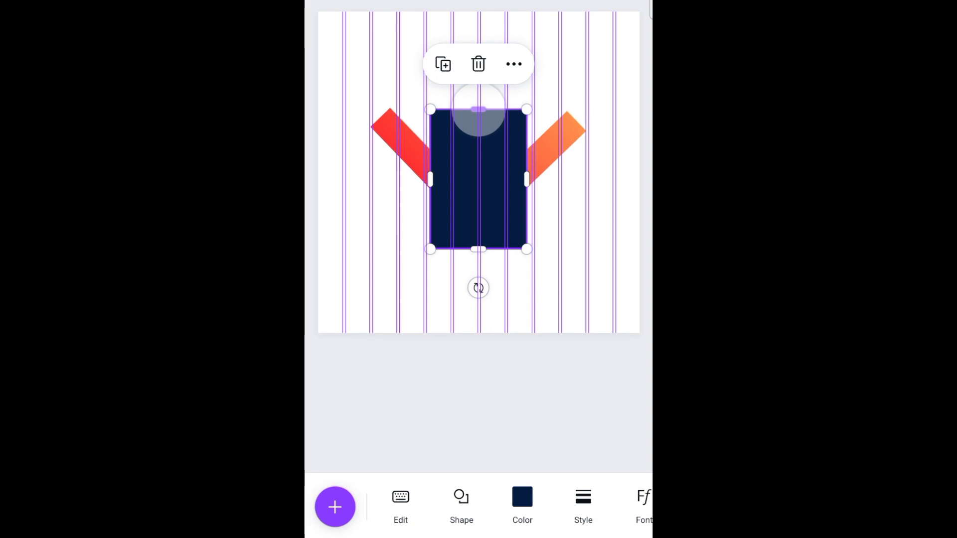
drag(430, 180, 452, 180)
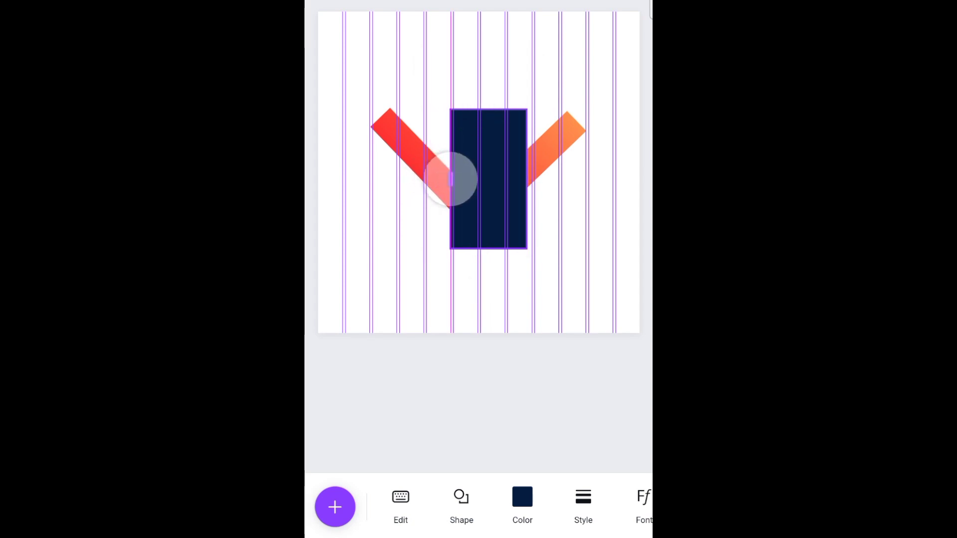
drag(527, 179, 507, 179)
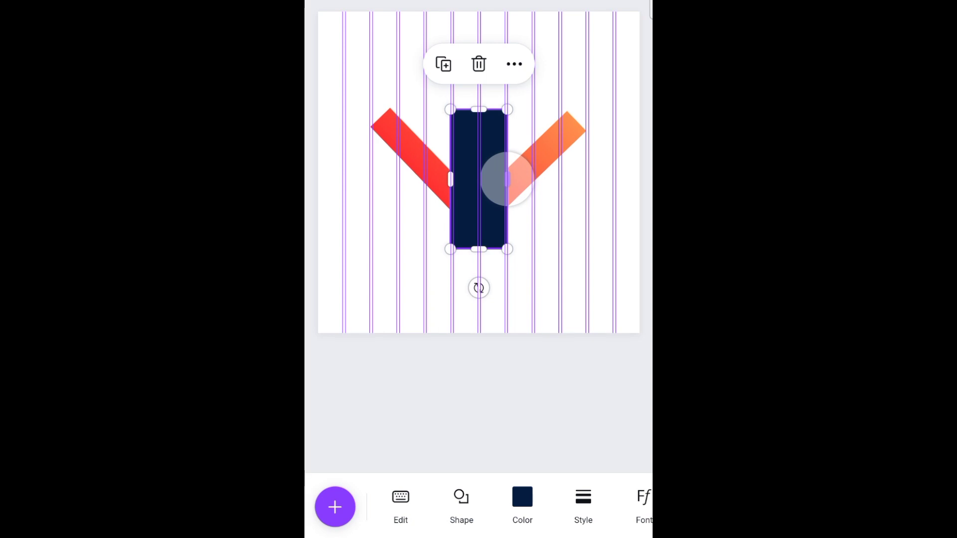
Step: Turn the centre rectangle white and place a gradient strip along the V's right arm
click(522, 502)
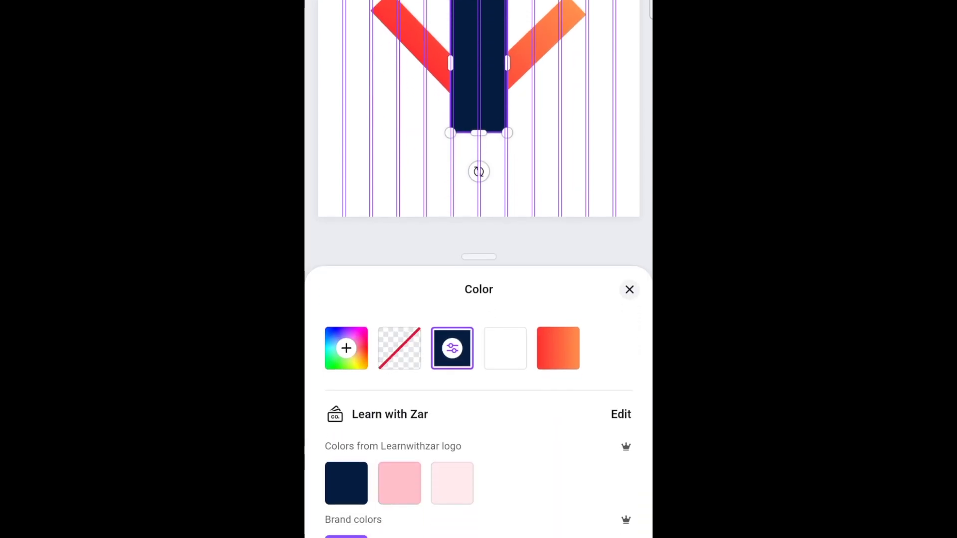
click(505, 348)
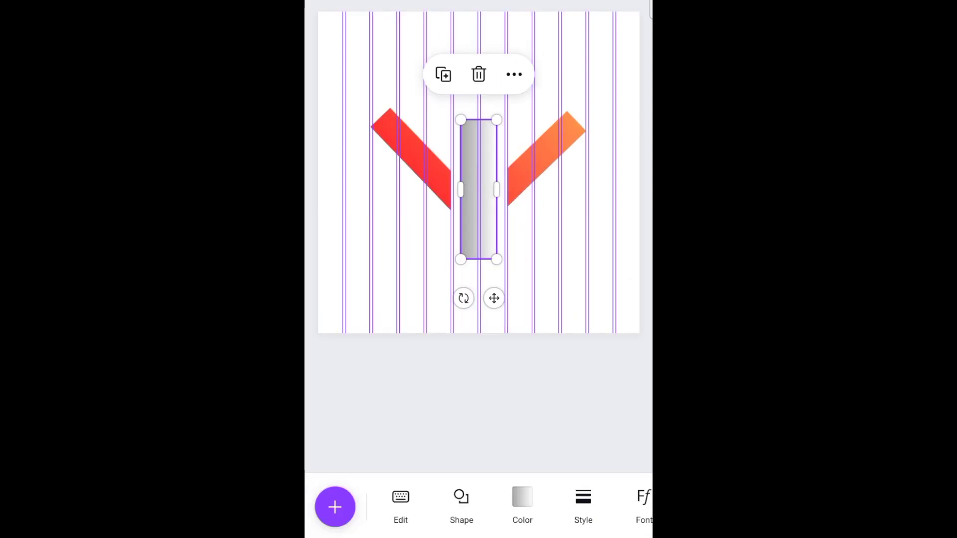
drag(491, 188, 569, 163)
Step: Move, nudge and rotate the strip into a light grey L between the V's arms
click(602, 511)
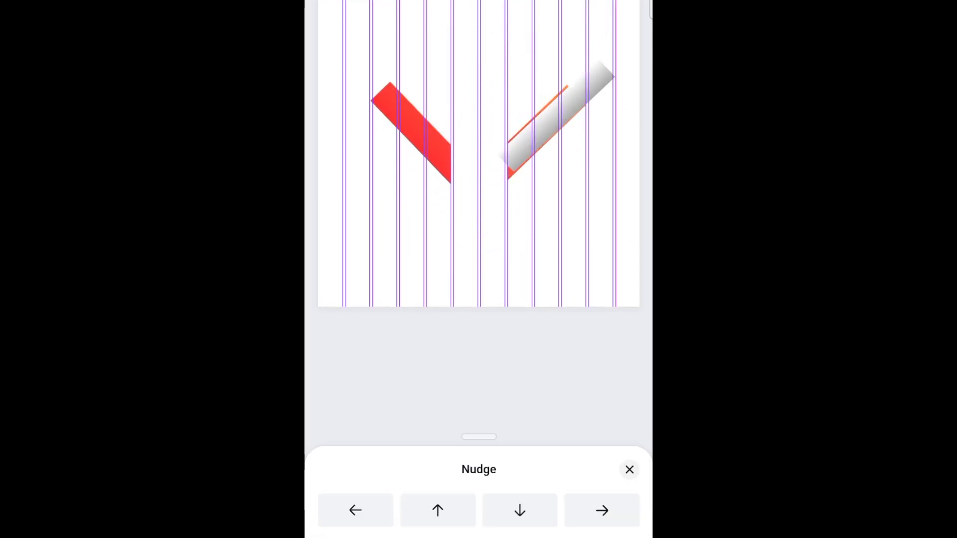
drag(549, 101, 472, 151)
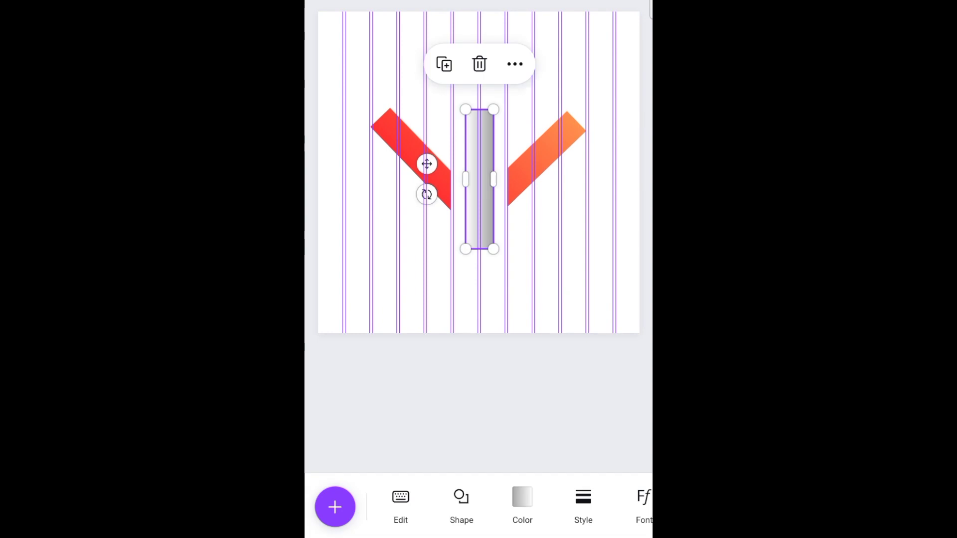
click(438, 511)
mouse_move(437, 196)
mouse_down()
mouse_move(628, 250)
mouse_move(588, 234)
mouse_up()
click(479, 397)
click(478, 224)
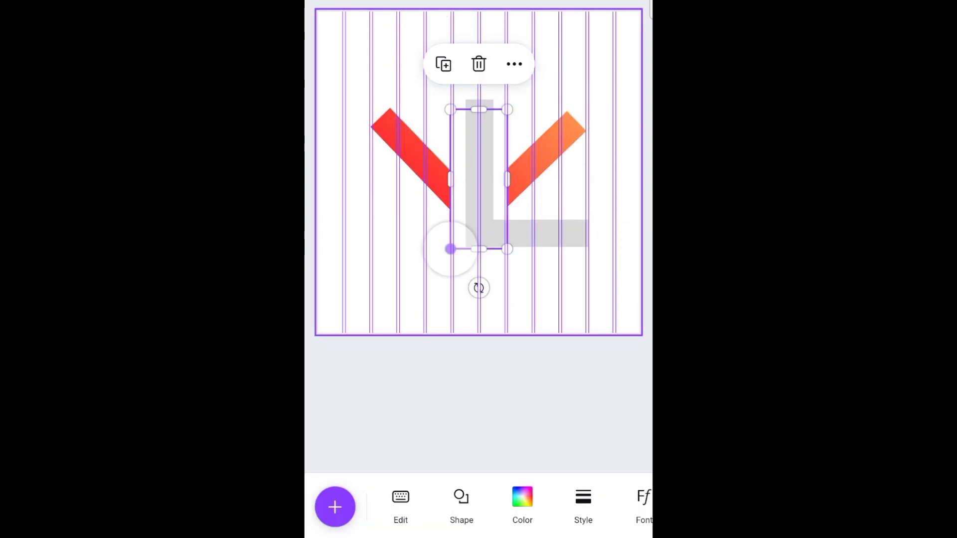
click(479, 397)
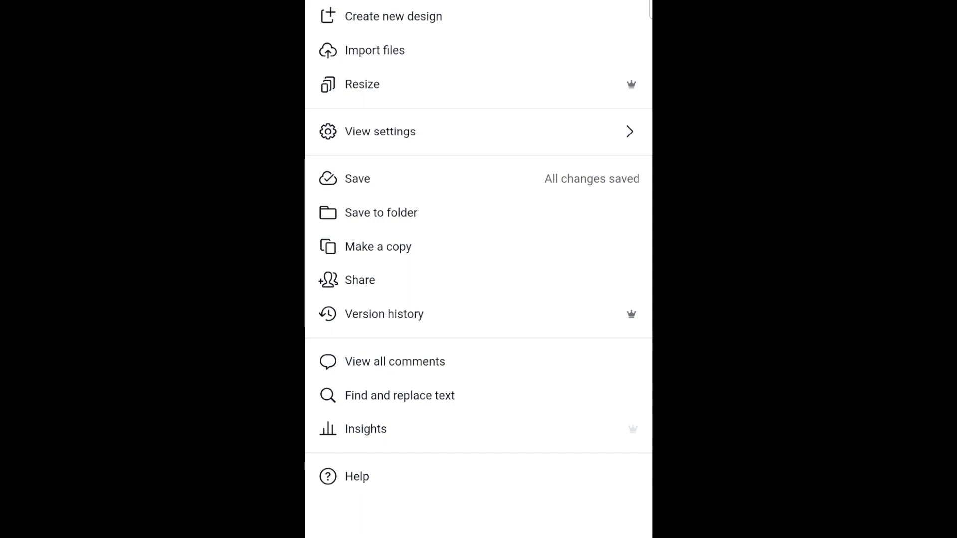
Step: Lay 12-column guides over the V mark
click(380, 131)
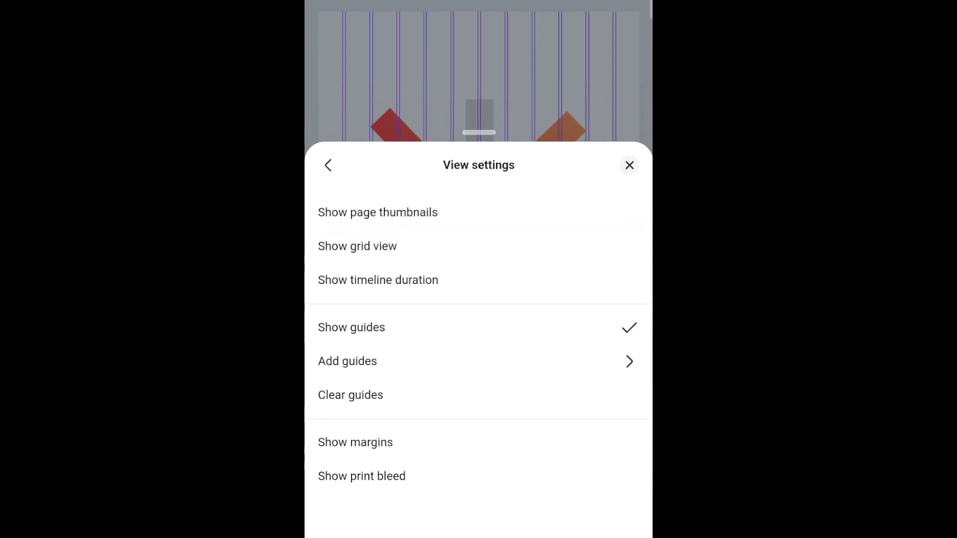
click(347, 361)
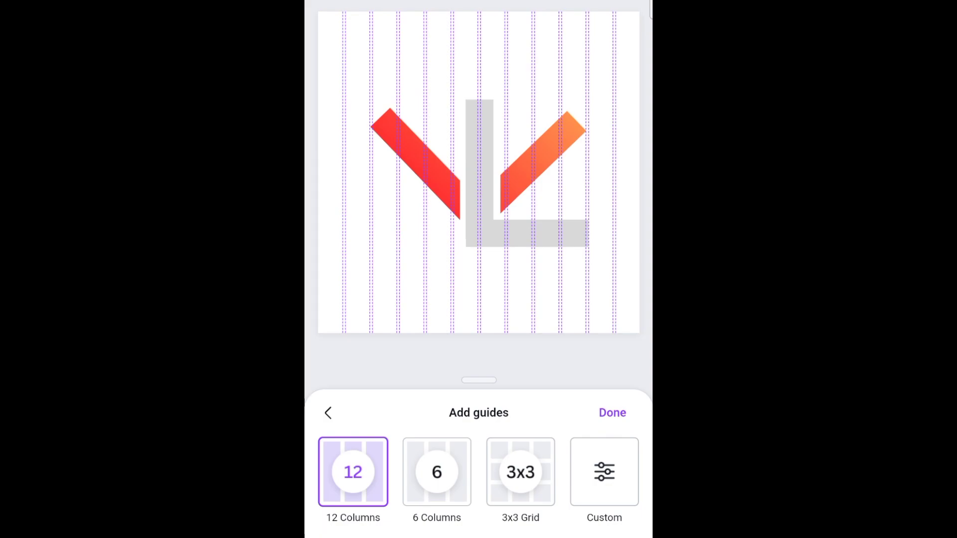
click(613, 413)
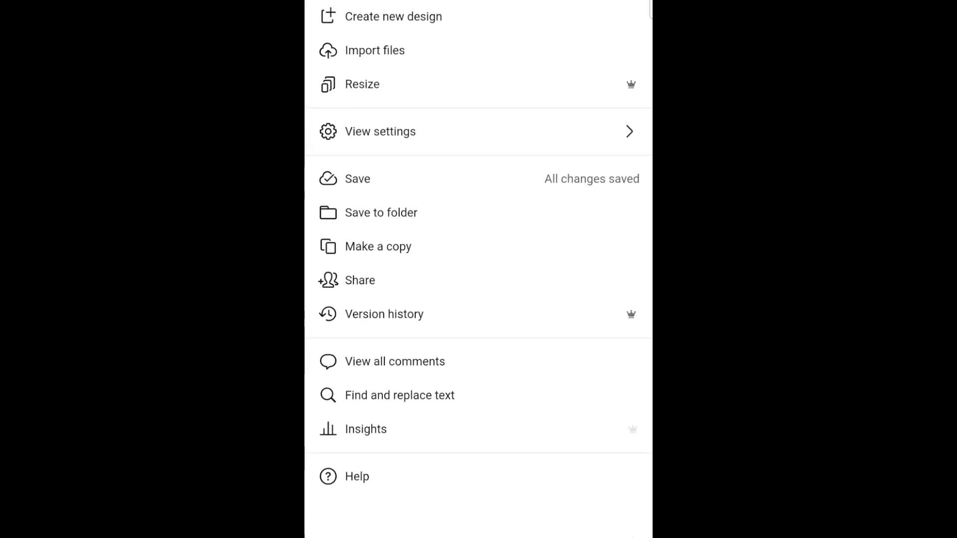
Step: Hide the column guides and add a heading text box to the design
click(381, 131)
click(352, 327)
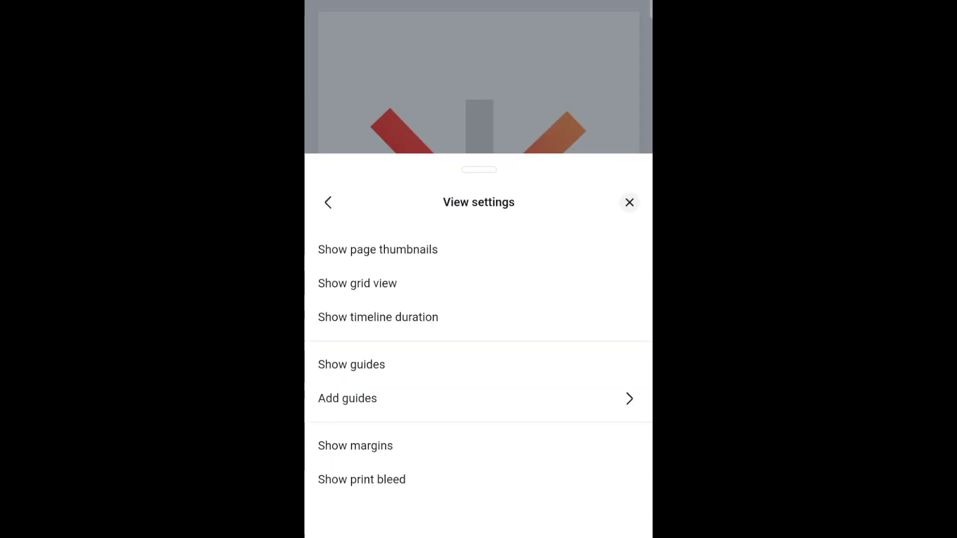
click(630, 165)
click(335, 507)
click(641, 513)
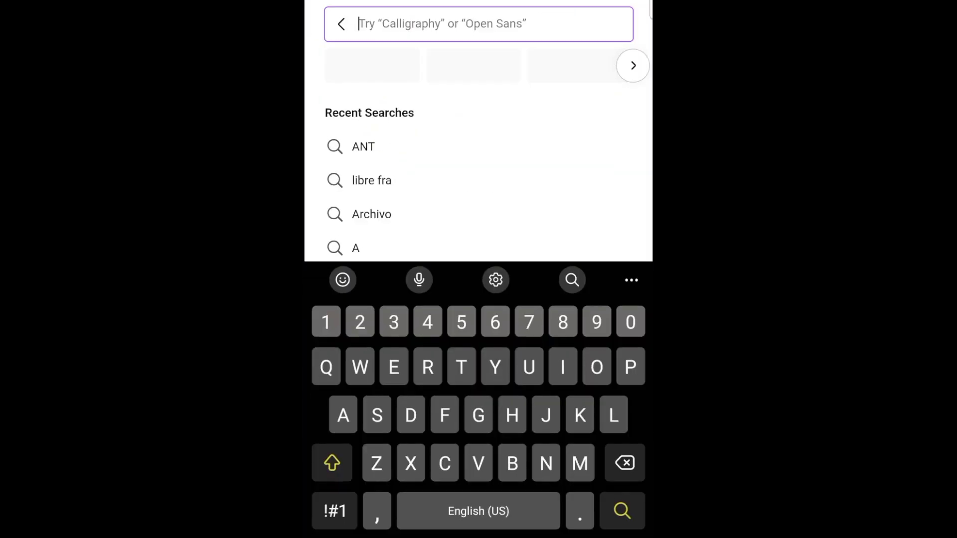
text(Libre)
text(LIVE VISION)
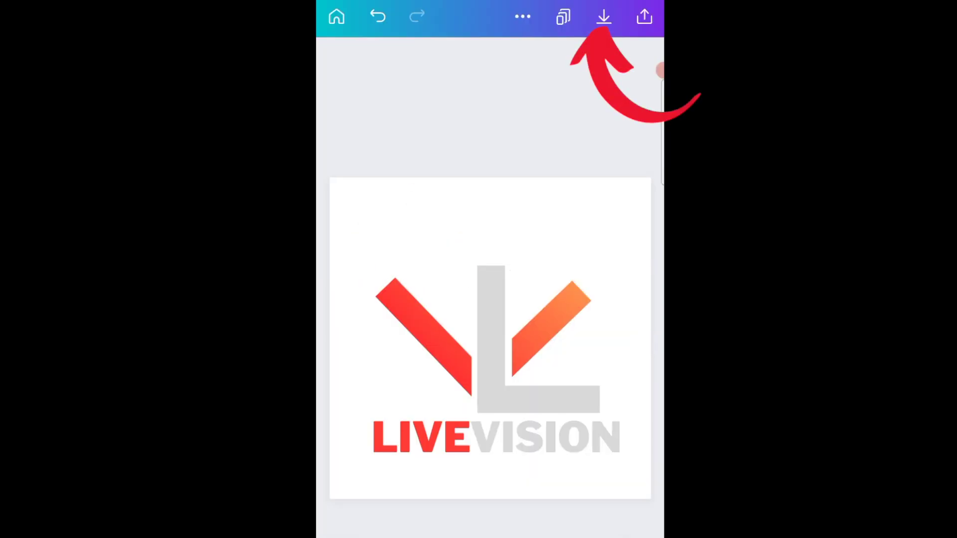
Step: Download the LIVE VISION logo to the phone's gallery
click(603, 16)
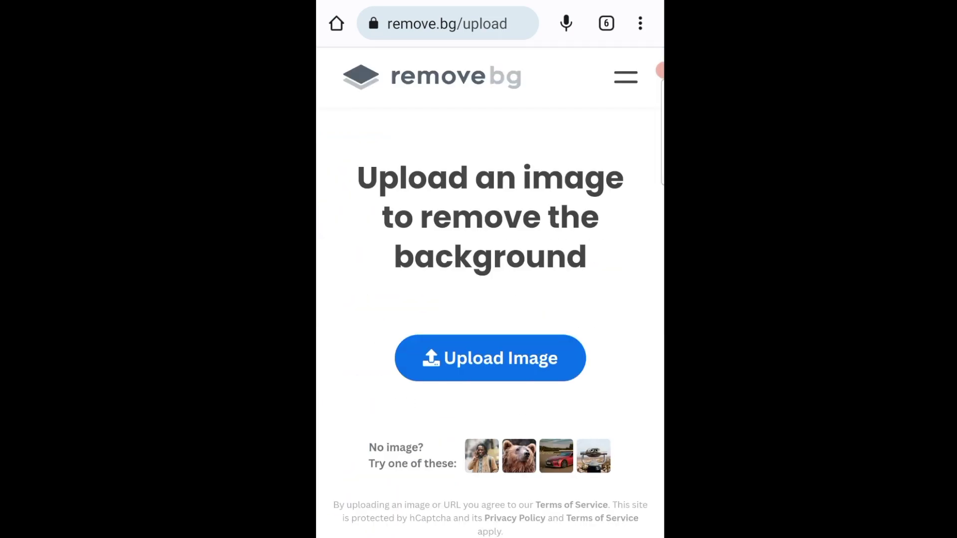
Step: Upload the LIVEVISION logo image to remove.bg for background removal
click(490, 359)
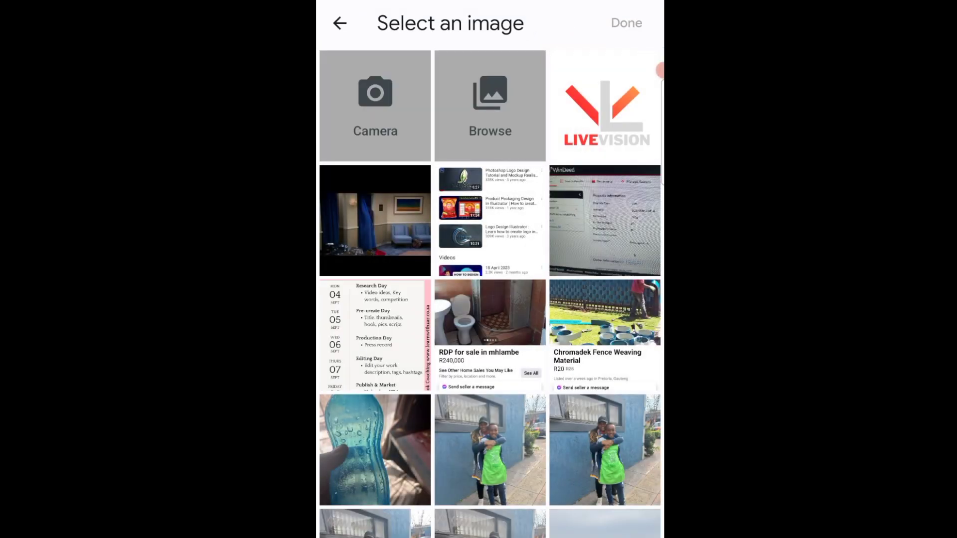
click(605, 106)
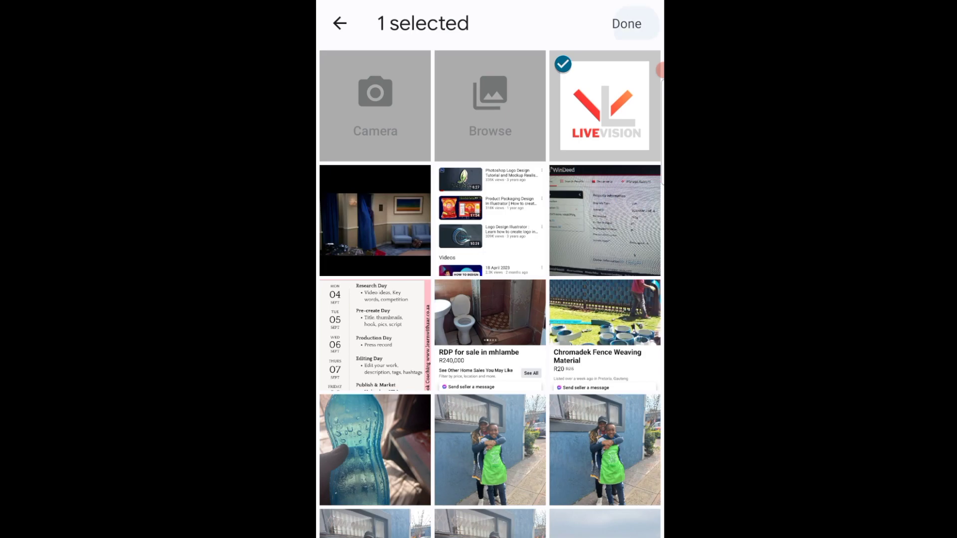
click(627, 23)
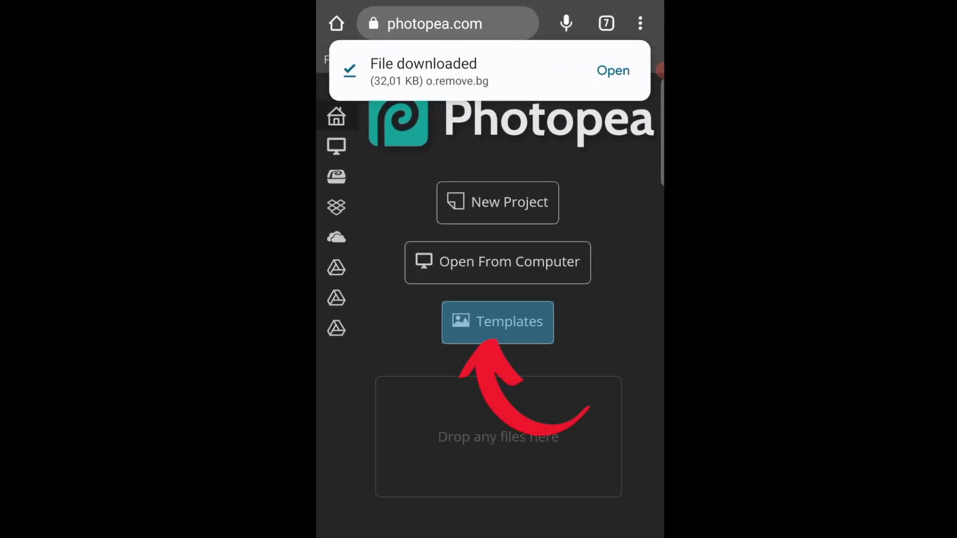
Step: Open Photopea's Logo Mockup on Black Textile template from the Mockups templates
click(498, 322)
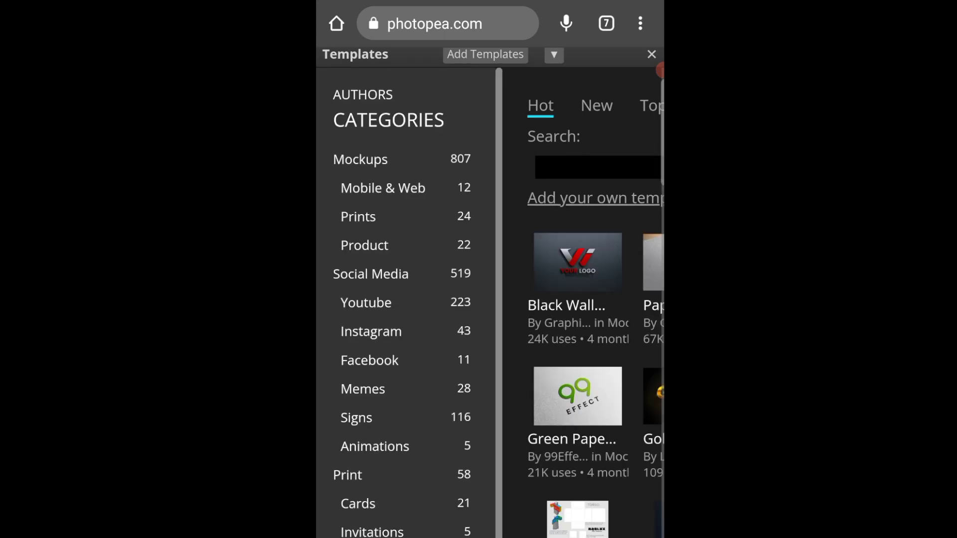
click(361, 160)
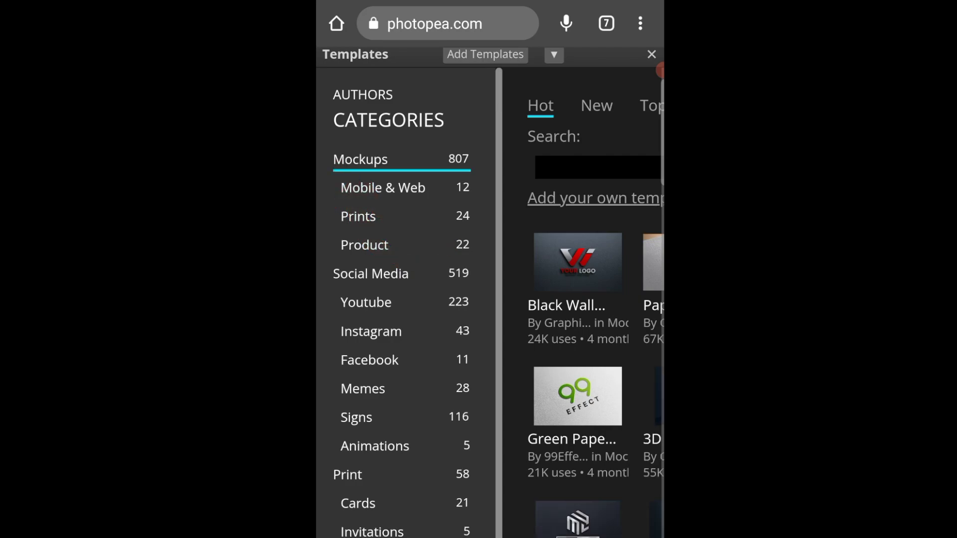
scroll(489, 303, right, 3)
click(468, 519)
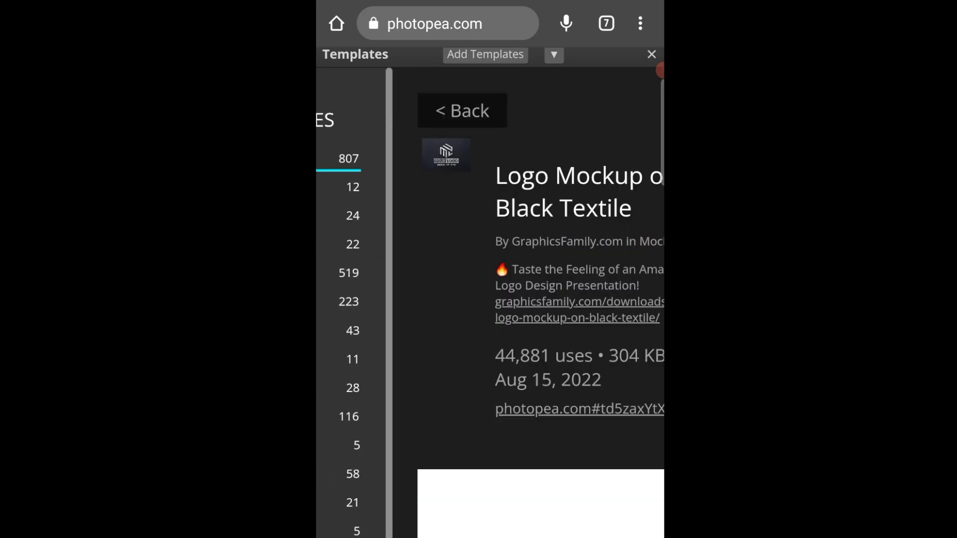
scroll(490, 303, right, 2)
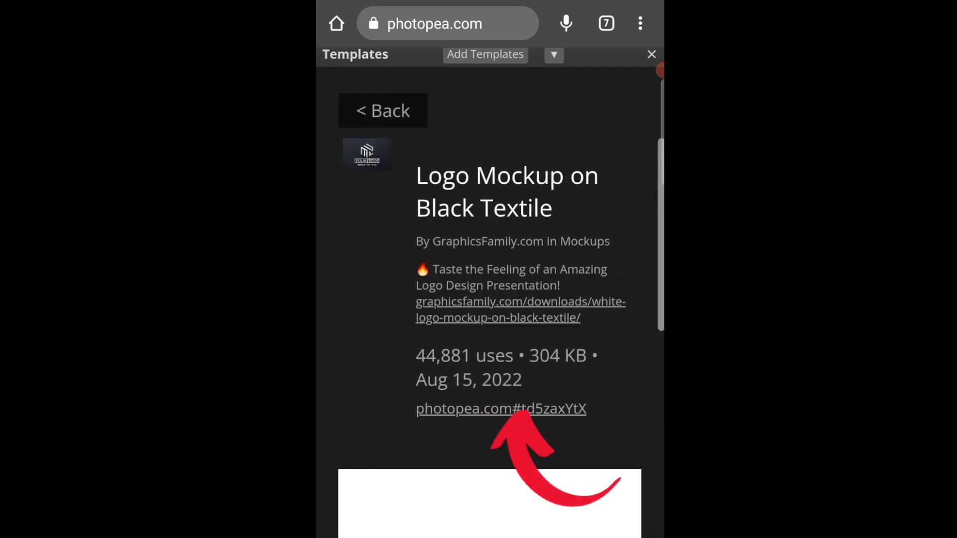
click(518, 408)
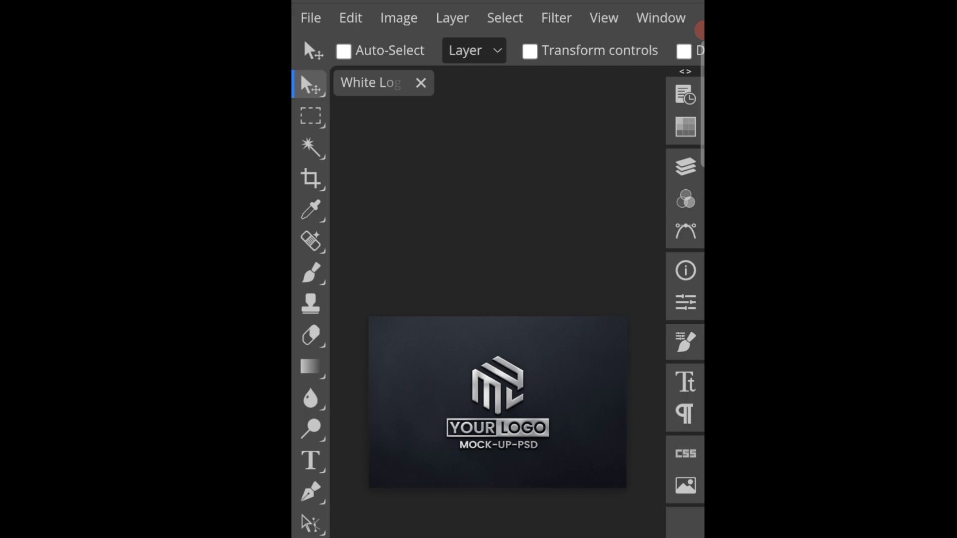
Step: Open the Graphicsfamily placeholder logo from the Layers panel as its own document
click(686, 165)
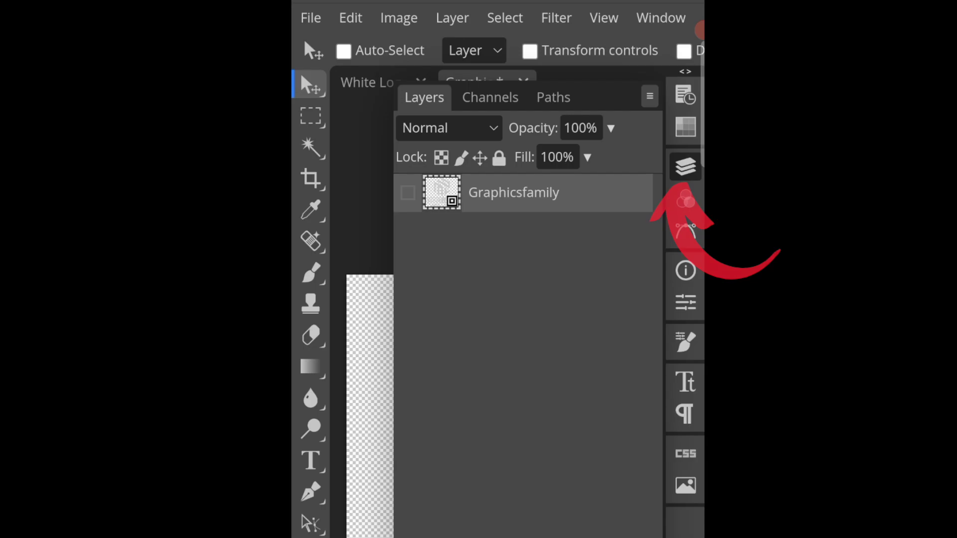
key(F7)
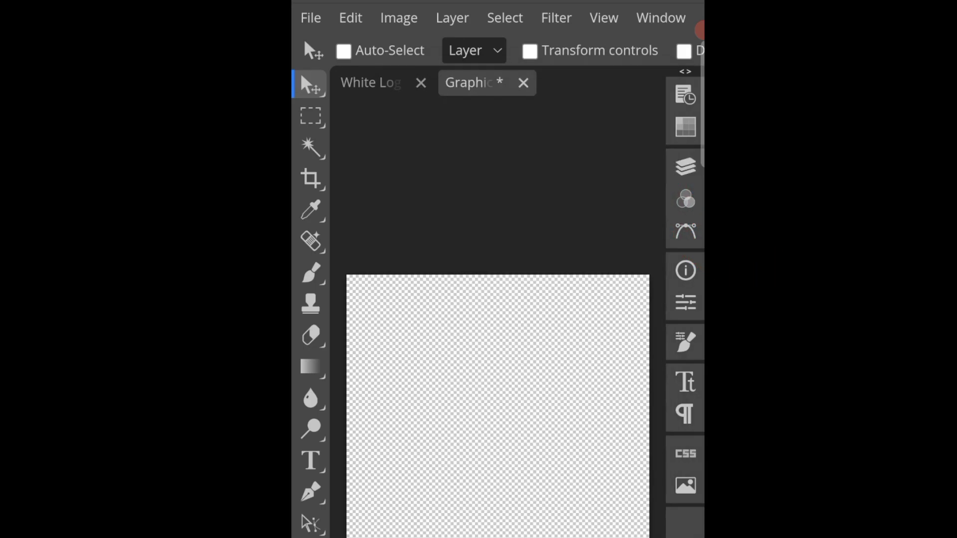
click(310, 17)
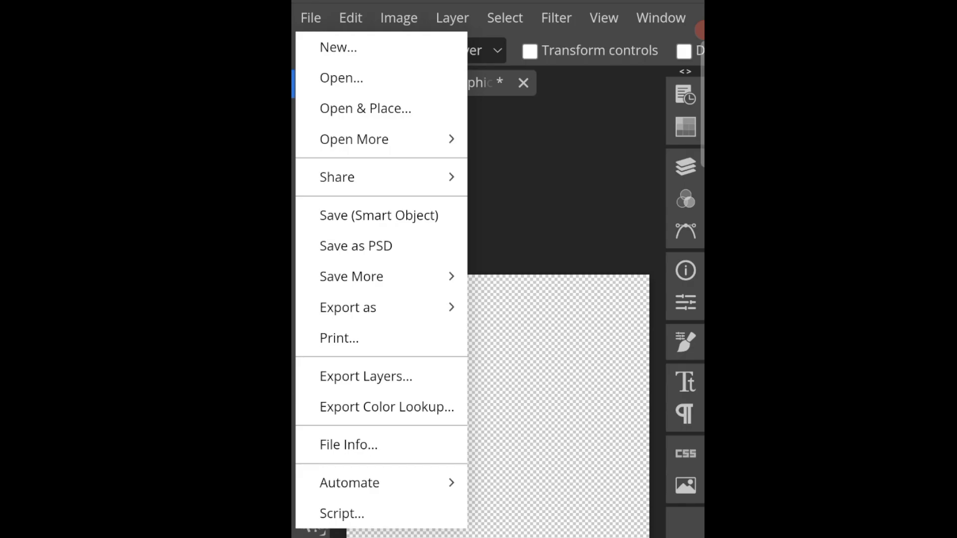
Step: Place the background-free o.remove.bg LIVEVISION logo PNG from Recent files into the placeholder
click(365, 109)
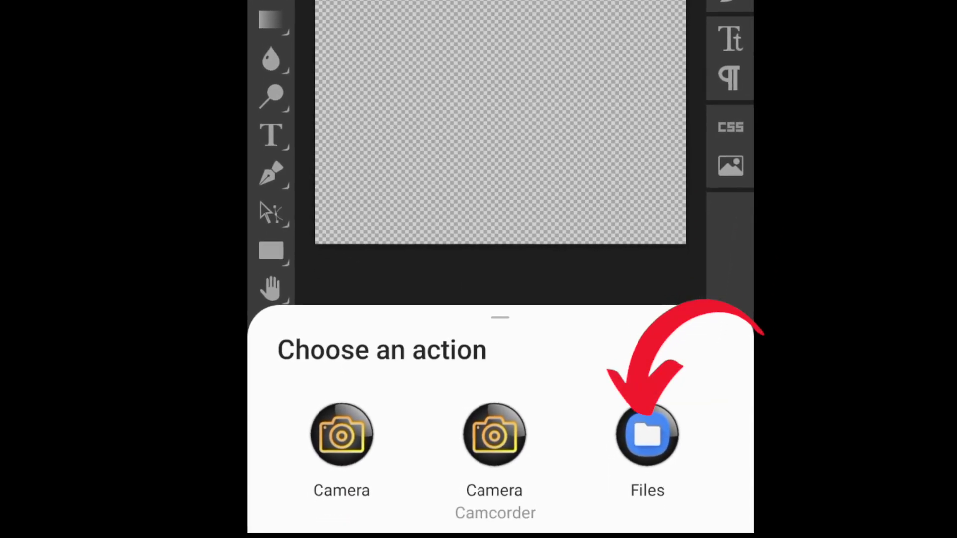
click(648, 434)
click(441, 281)
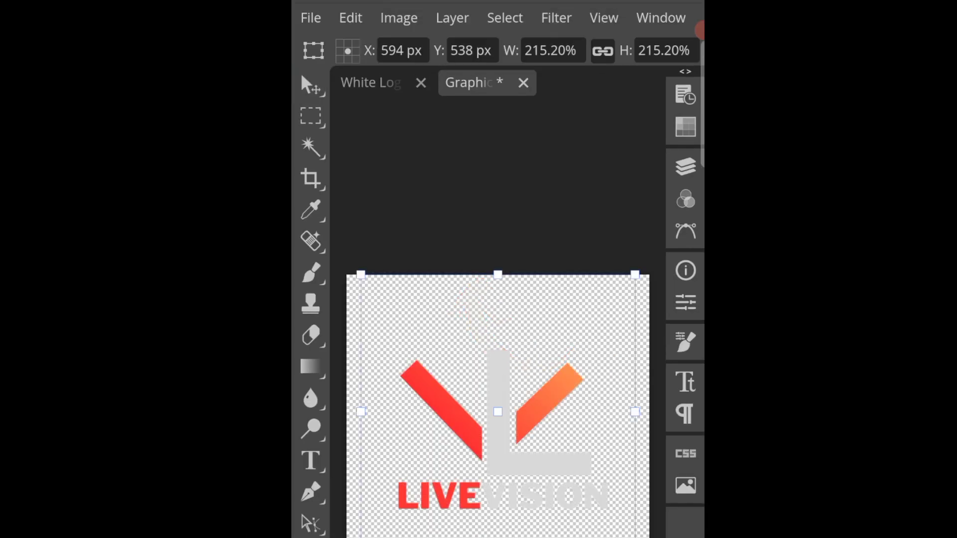
Step: Enlarge the logo, shift it up and left, and save the Smart Object into the mockup
mouse_move(637, 274)
mouse_down()
mouse_move(677, 224)
mouse_move(704, 223)
mouse_up()
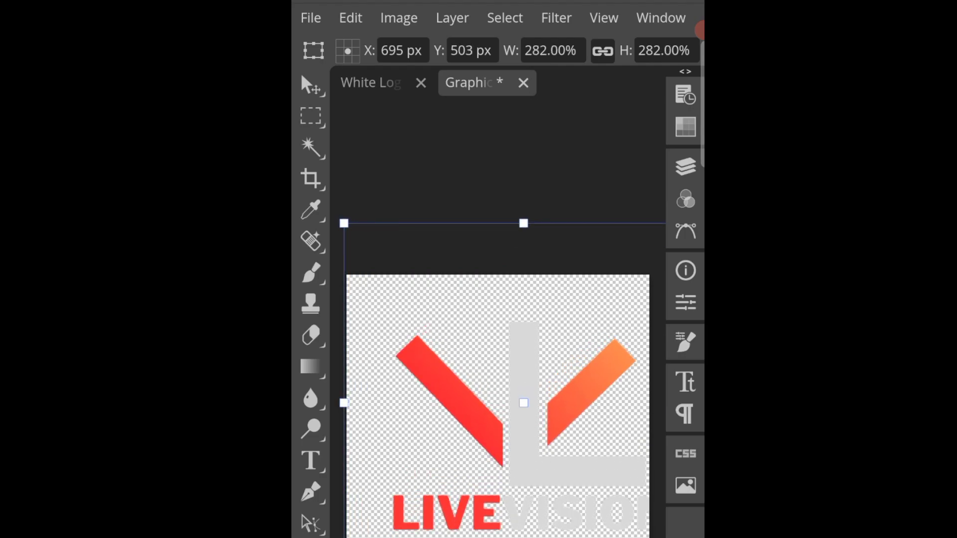
mouse_move(524, 403)
mouse_down()
mouse_move(481, 381)
mouse_move(494, 377)
mouse_up()
click(311, 17)
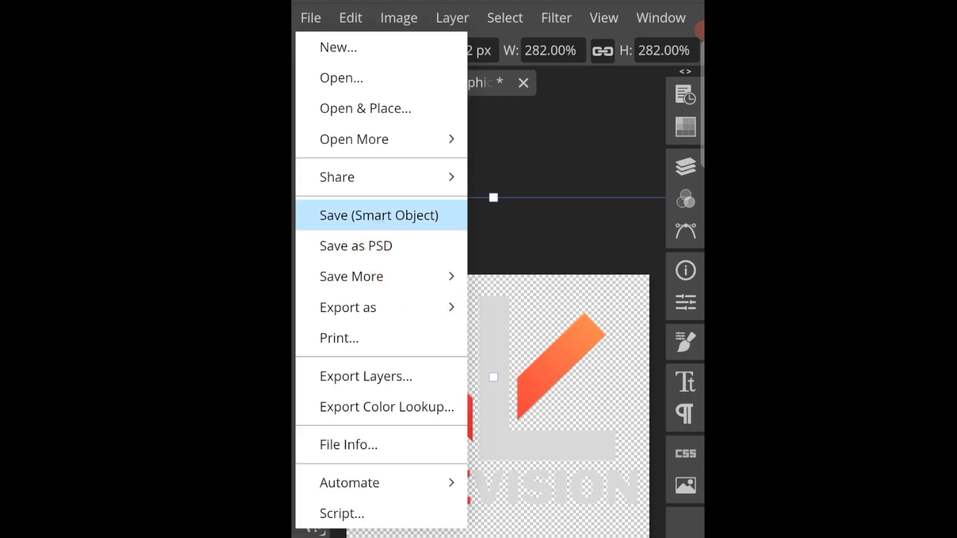
click(378, 216)
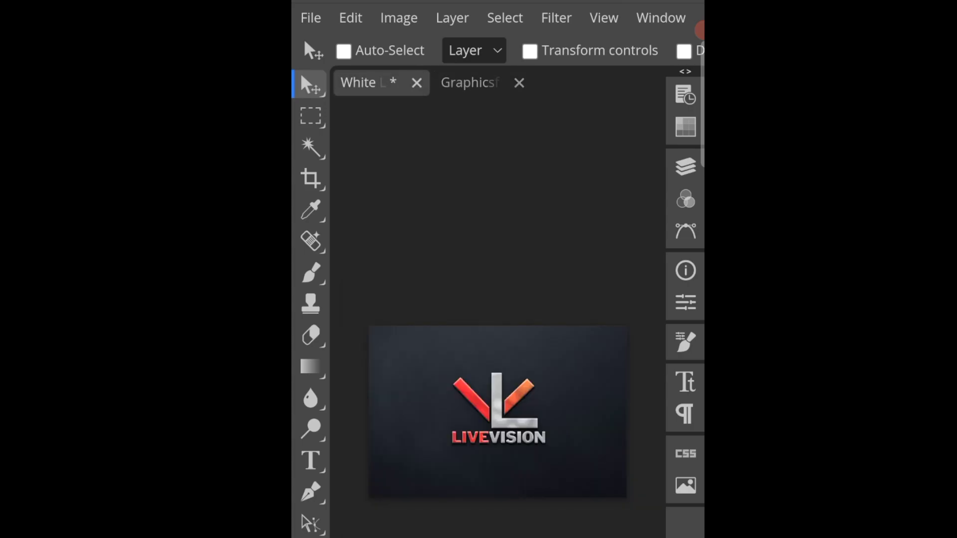
Step: Export the mockup via File > Export as PNG at 1350×900, accepting the ad prompt
click(310, 17)
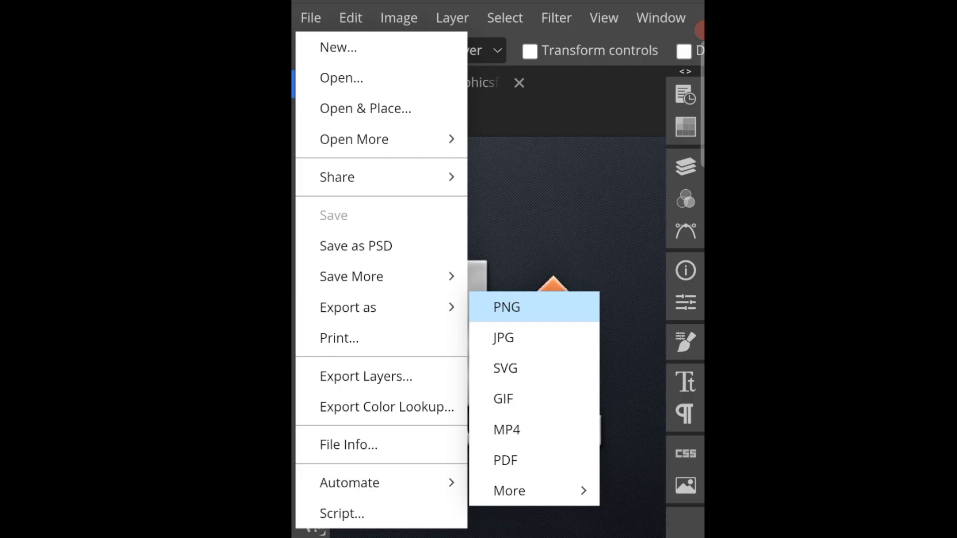
click(507, 306)
scroll(501, 299, down, 5)
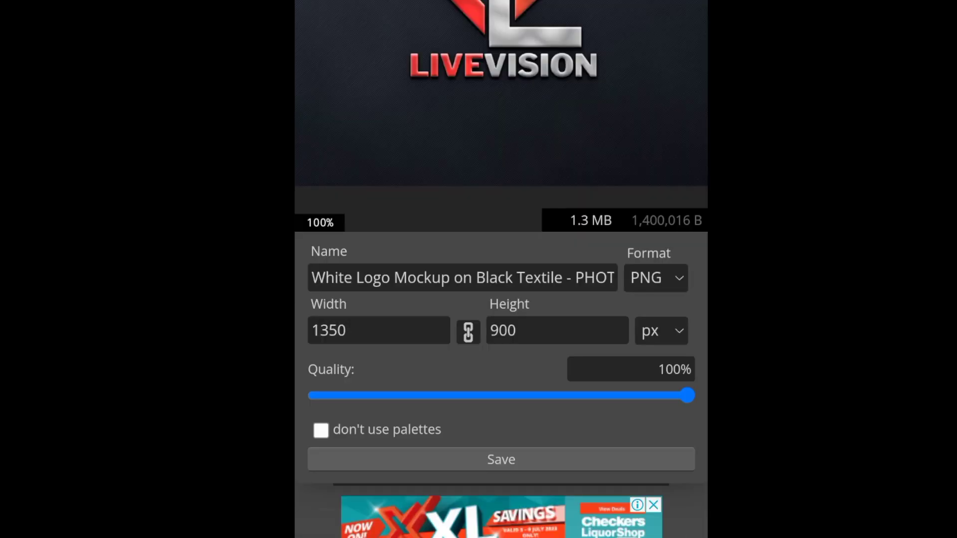
click(501, 459)
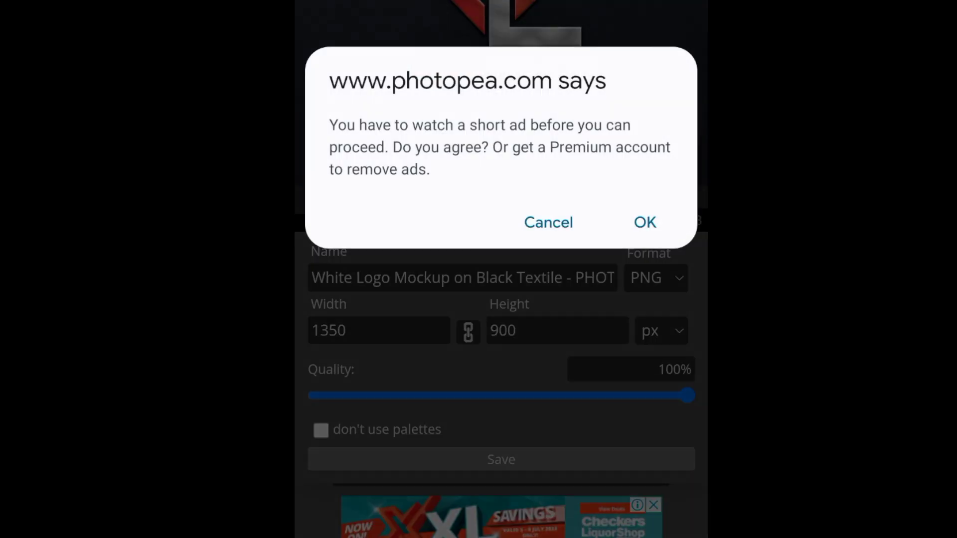
click(645, 222)
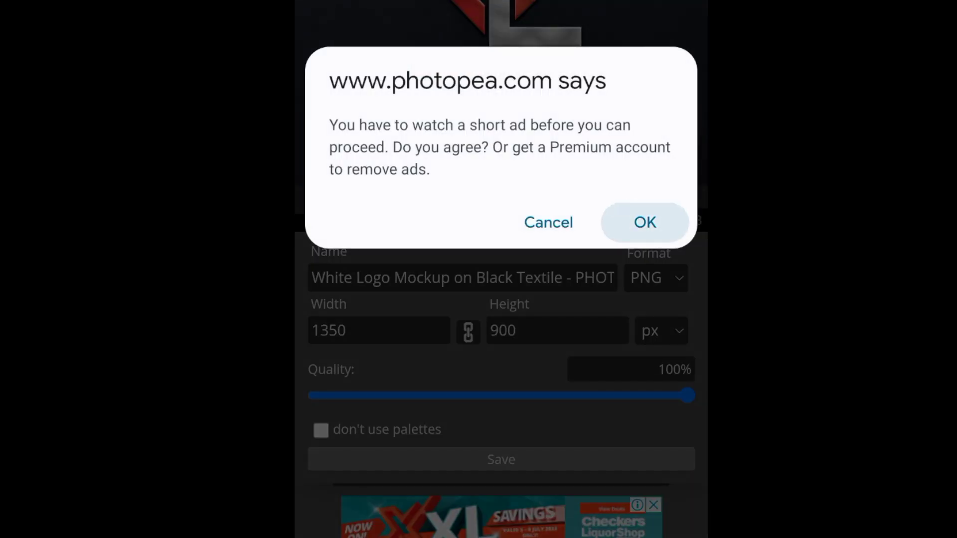